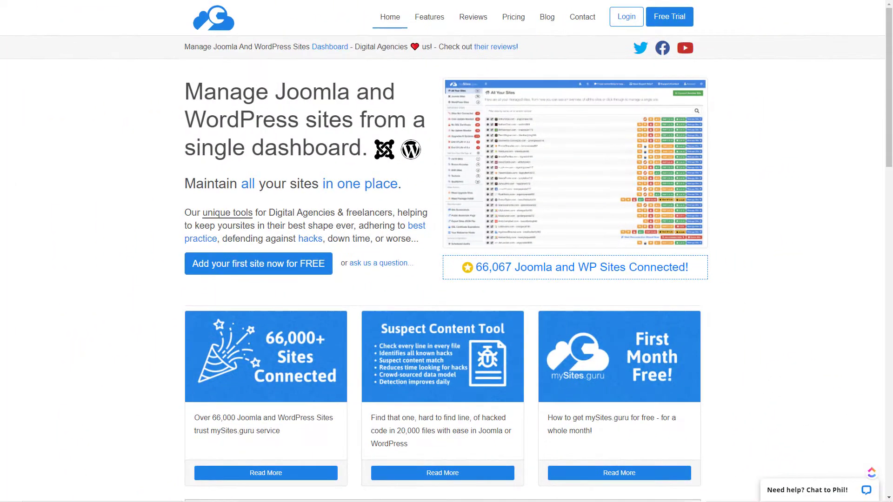
Log in to mySites.guru and open the Basic Joomla site's Audit and then Backup tabs
click(627, 17)
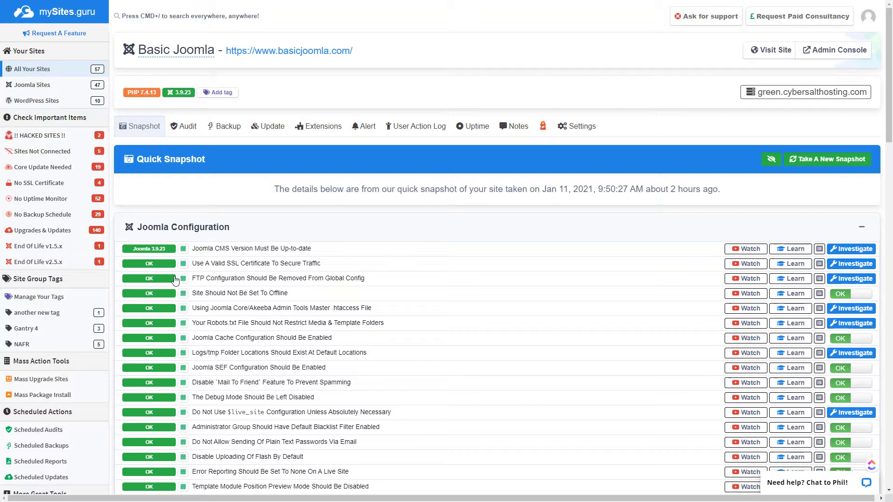
click(184, 127)
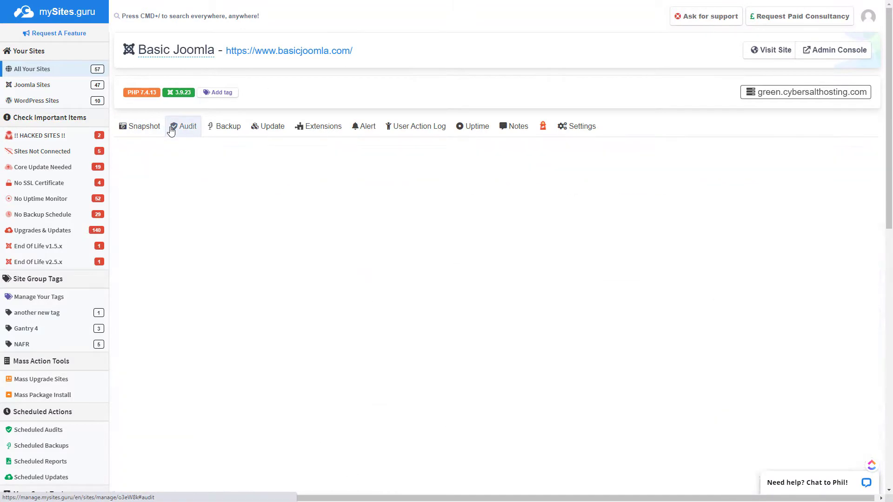
click(220, 129)
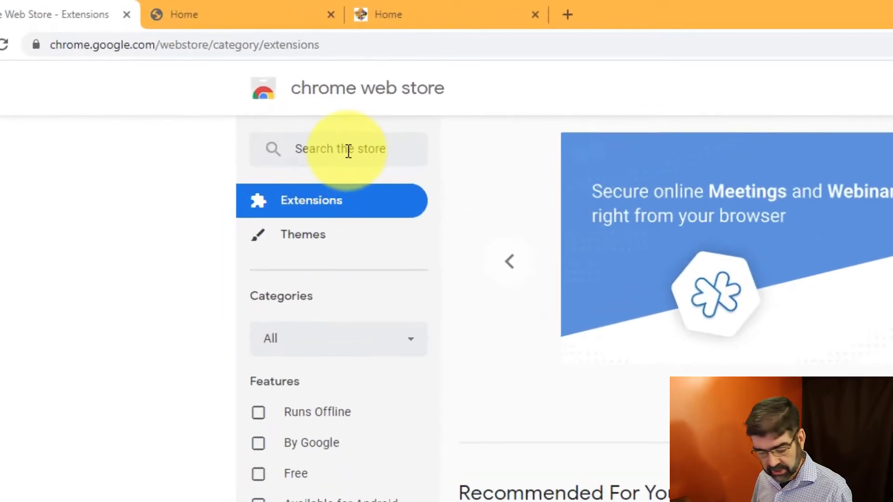
Search the store for 'accessibiltiy insights' and open the Accessibility Insights for Web listing
click(348, 151)
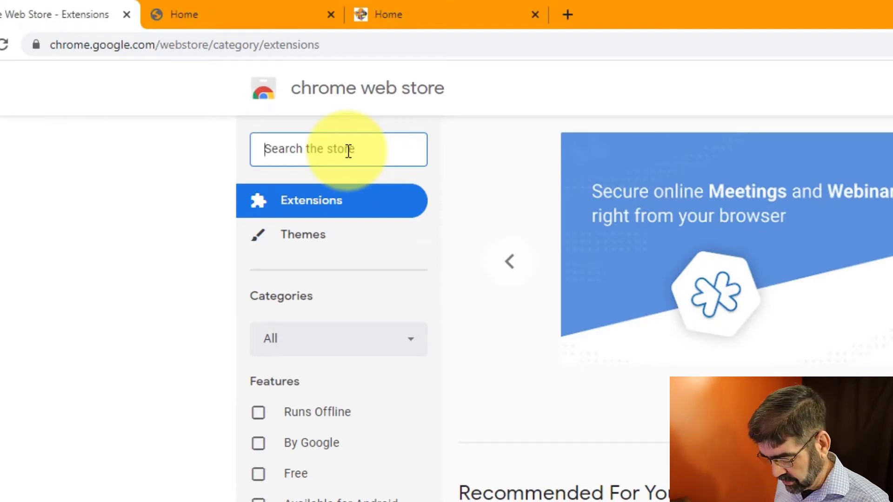
text(ass)
key(BackSpace)
key(BackSpace)
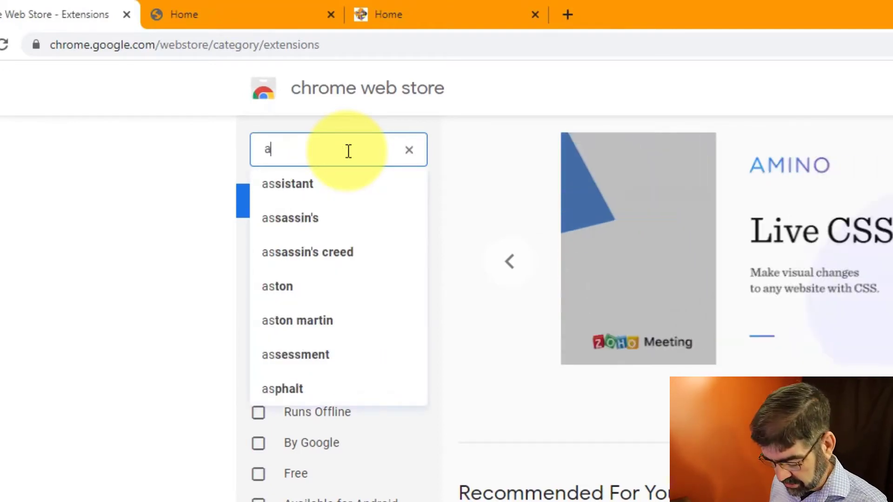
text(ccessibiltiy in)
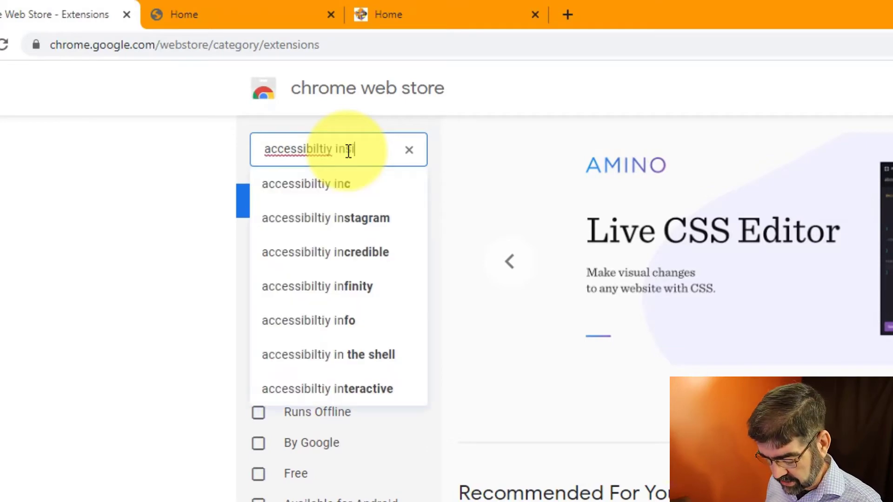
text(sights)
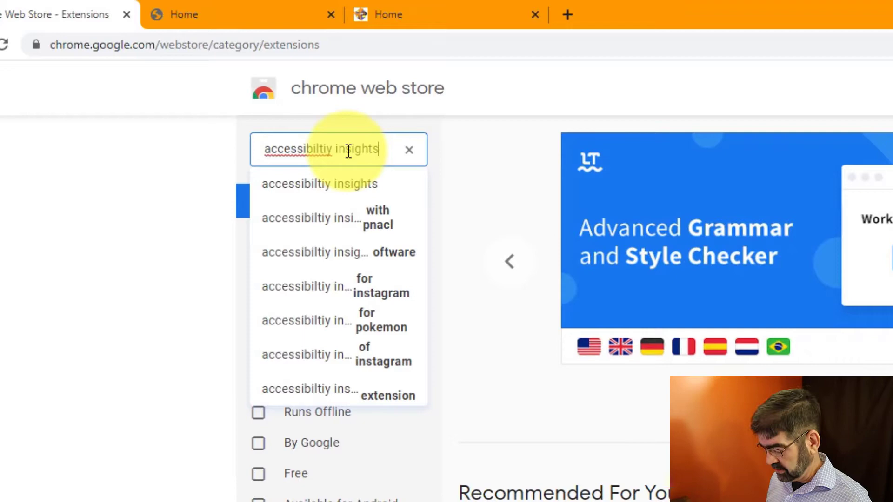
key(Return)
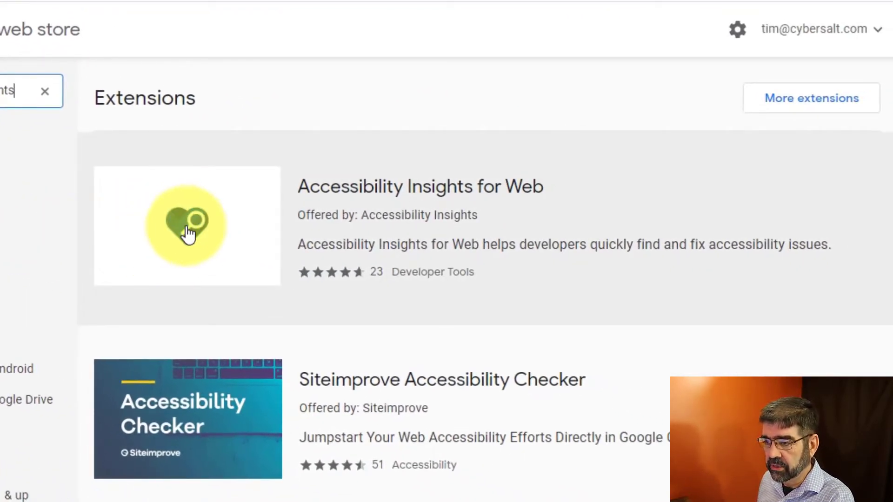
click(188, 232)
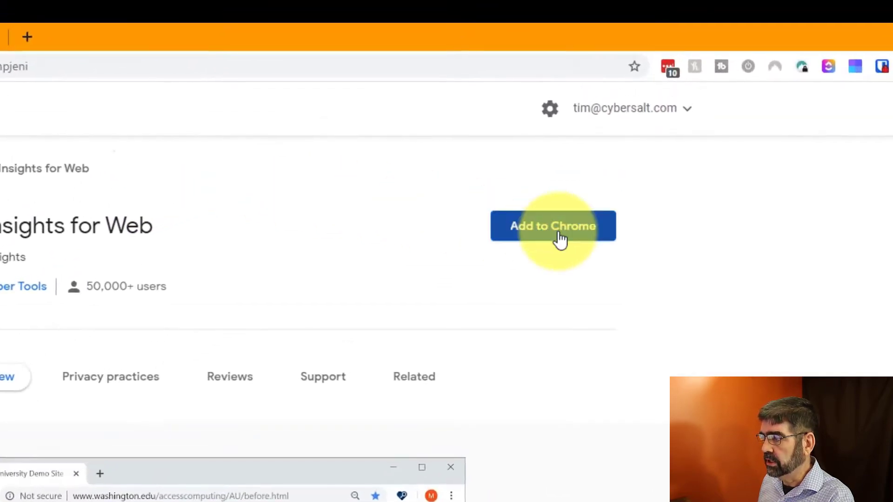
Add Accessibility Insights for Web to Chrome and confirm its permissions
click(559, 234)
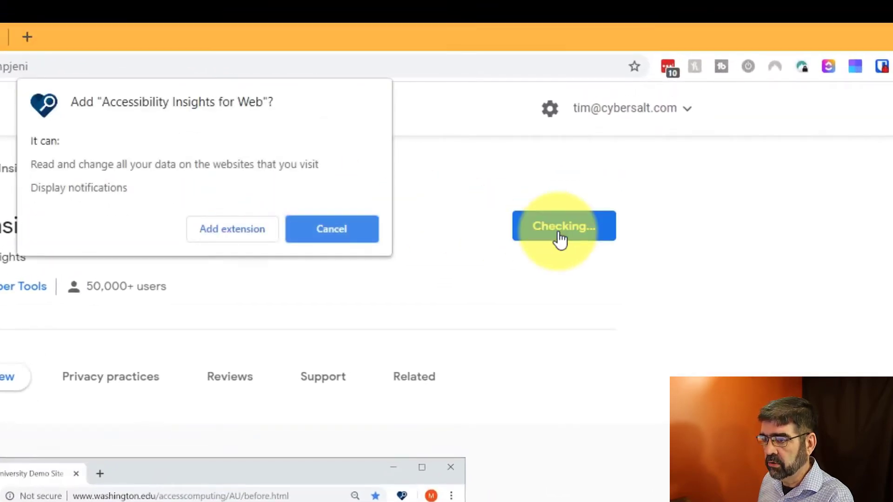
click(223, 228)
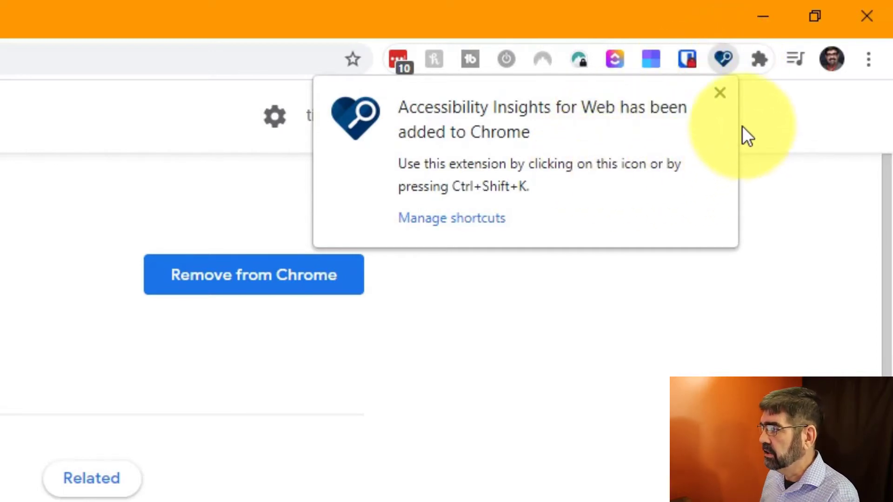
Dismiss the install notice and pin Accessibility Insights for Web from the Extensions menu
click(719, 93)
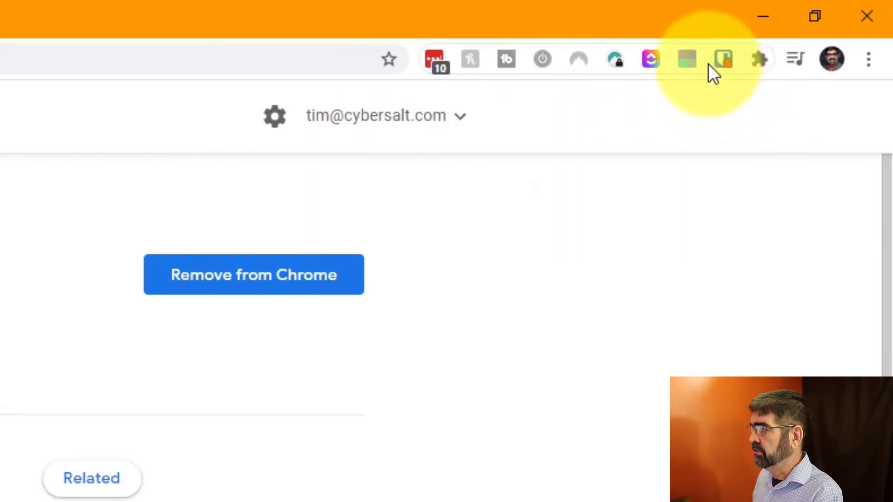
click(758, 59)
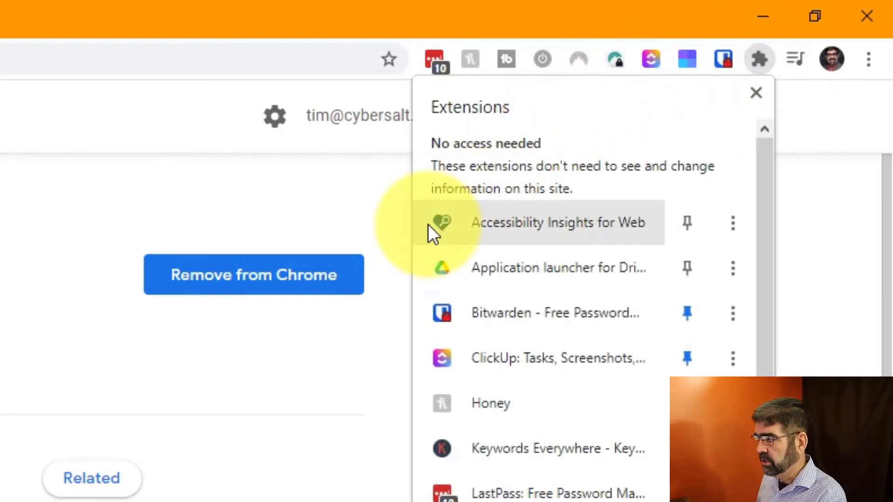
click(688, 227)
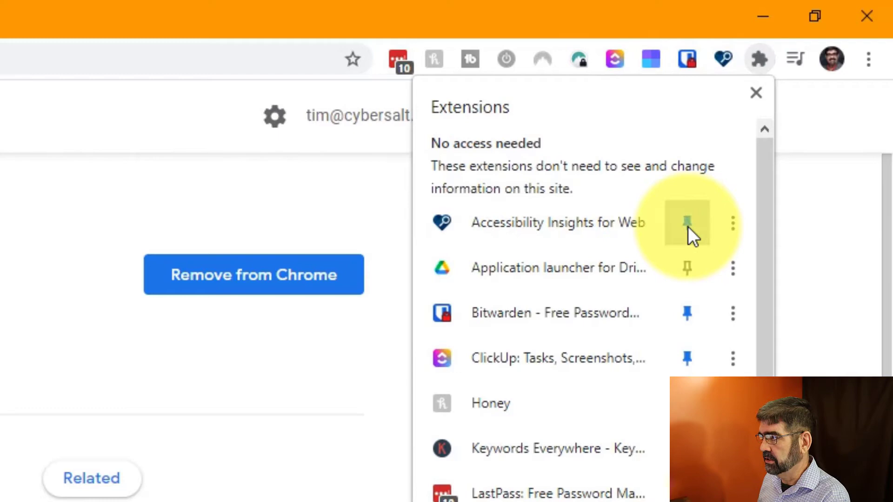
click(846, 114)
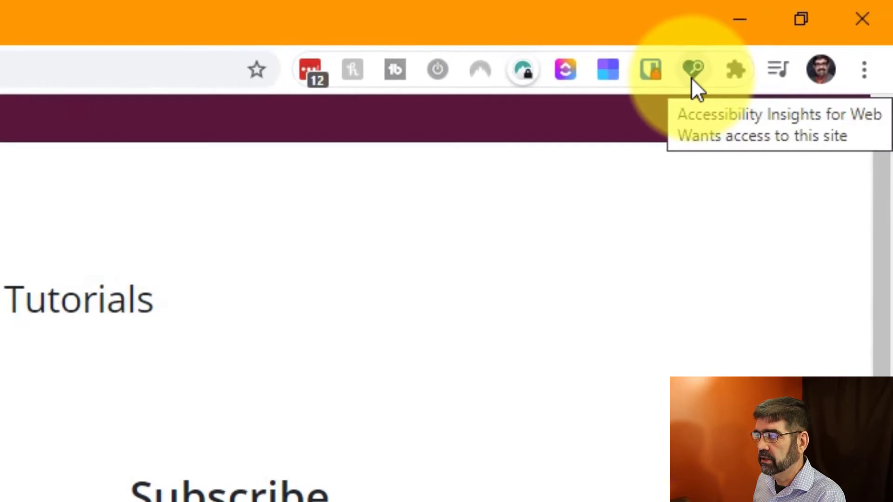
Launch Accessibility Insights on the Basic Joomla page and accept telemetry with OK
click(691, 78)
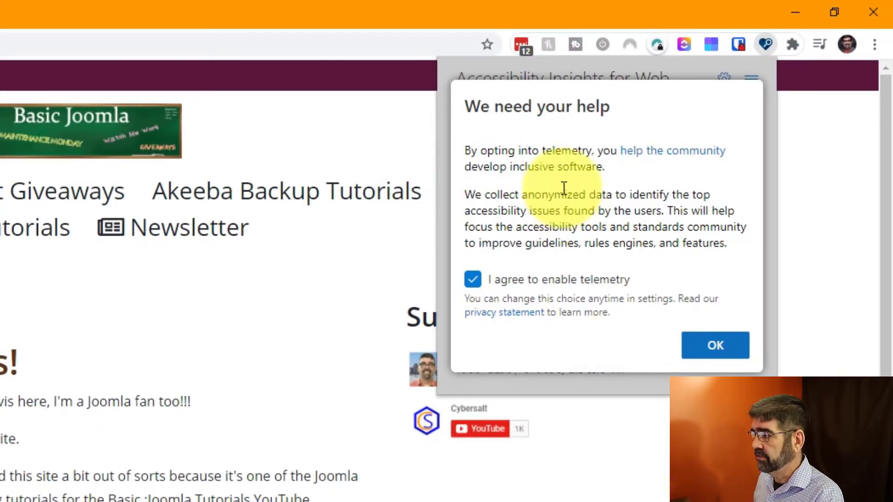
click(699, 356)
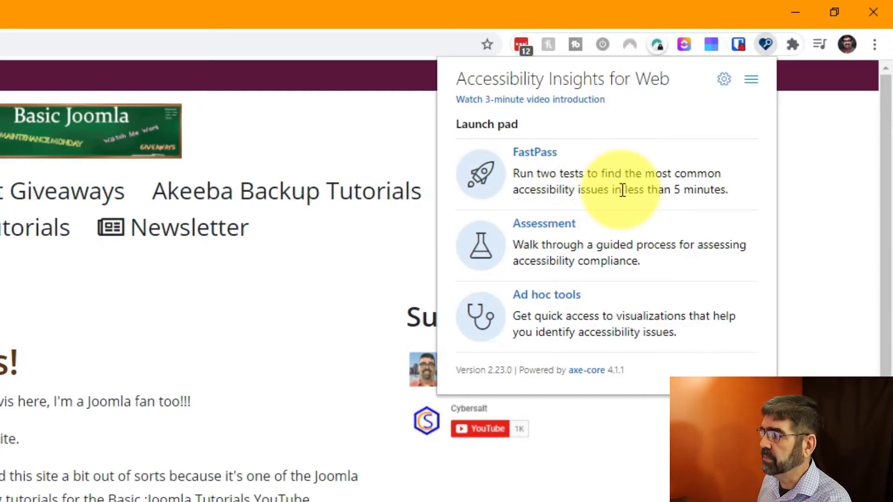
Run FastPass on Basic Joomla, view Tab stops and Needs review, then close the results window
click(542, 154)
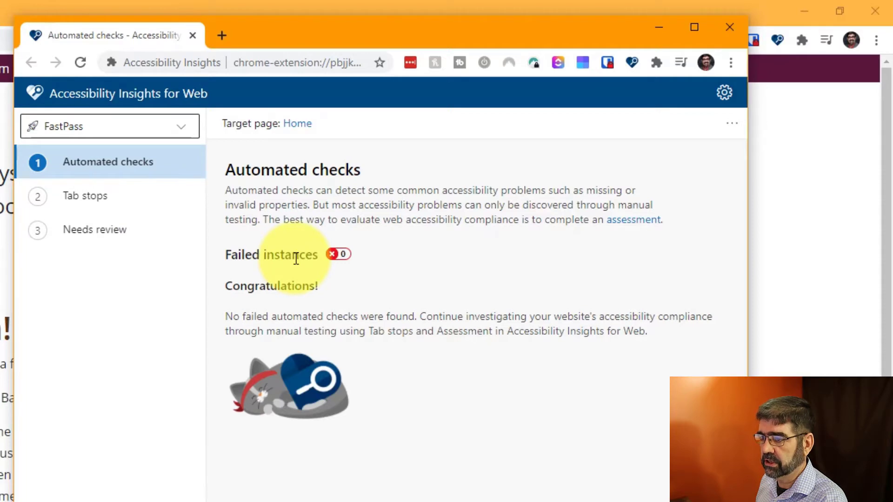
click(84, 199)
click(85, 232)
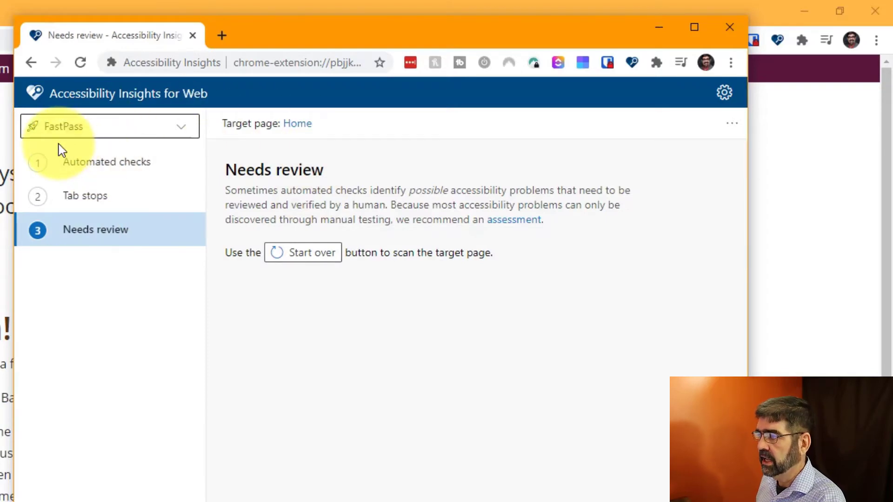
click(730, 26)
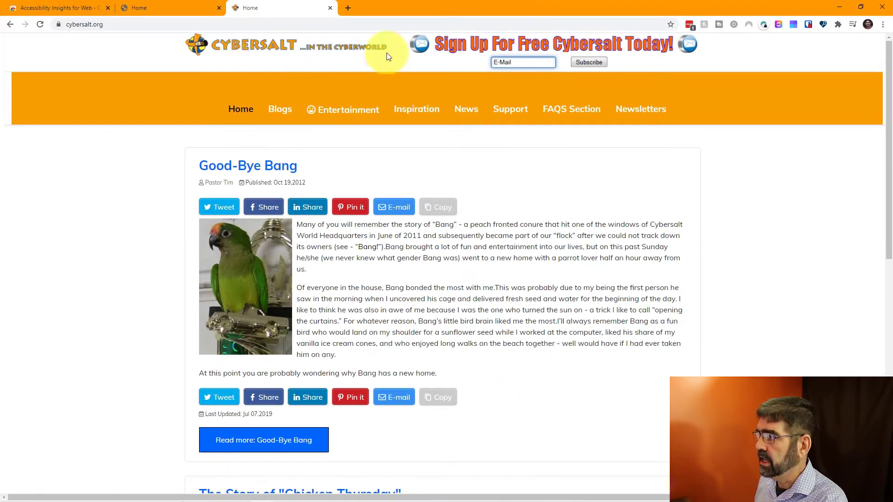
Run FastPass on cybersalt.org and browse the 12 color-contrast failure instances
click(822, 27)
click(691, 89)
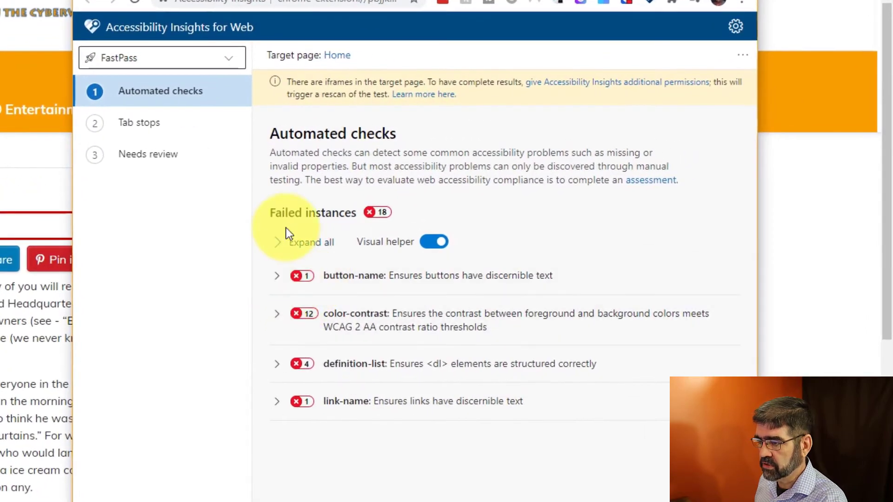
click(278, 327)
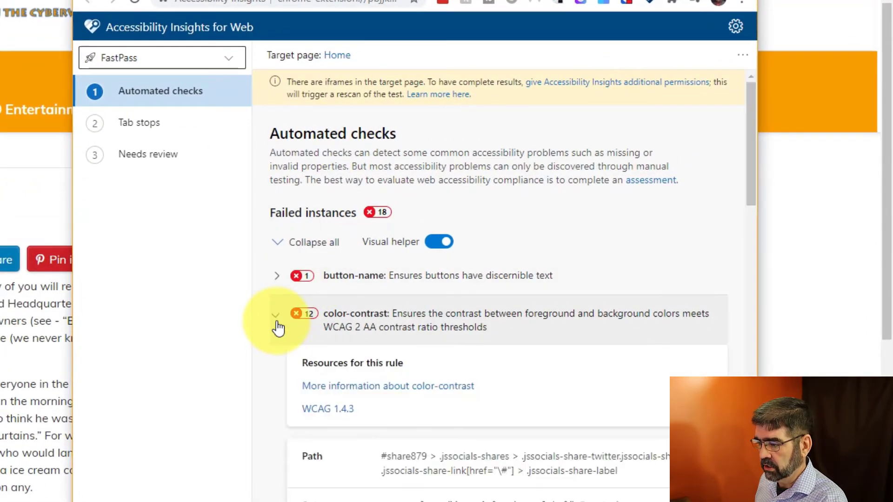
scroll(398, 291, down, 5)
scroll(450, 346, down, 5)
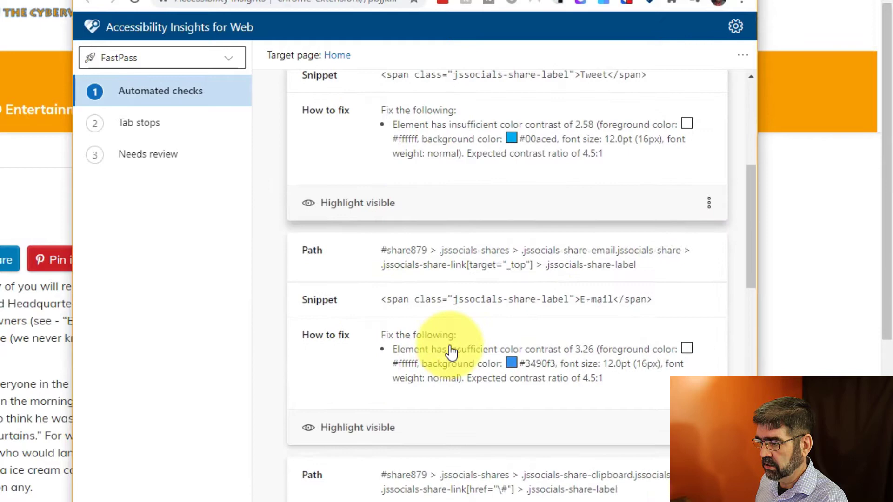
scroll(385, 263, up, 10)
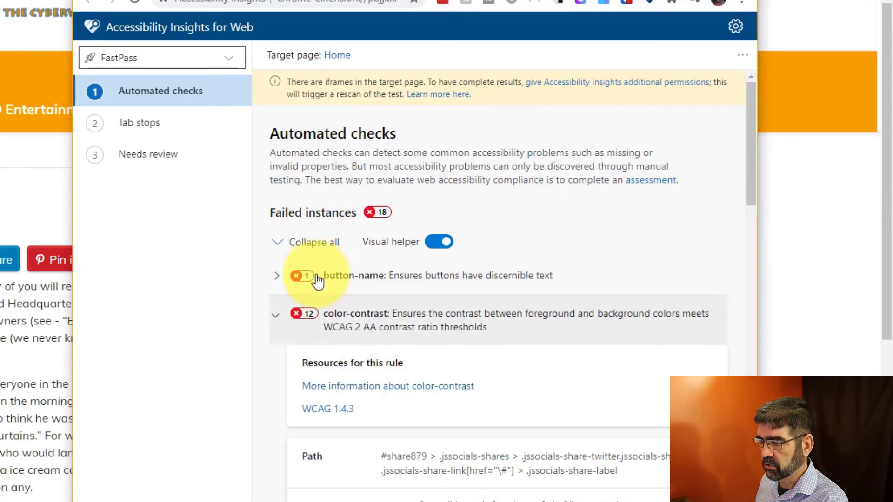
scroll(330, 224, down, 1)
scroll(335, 223, down, 4)
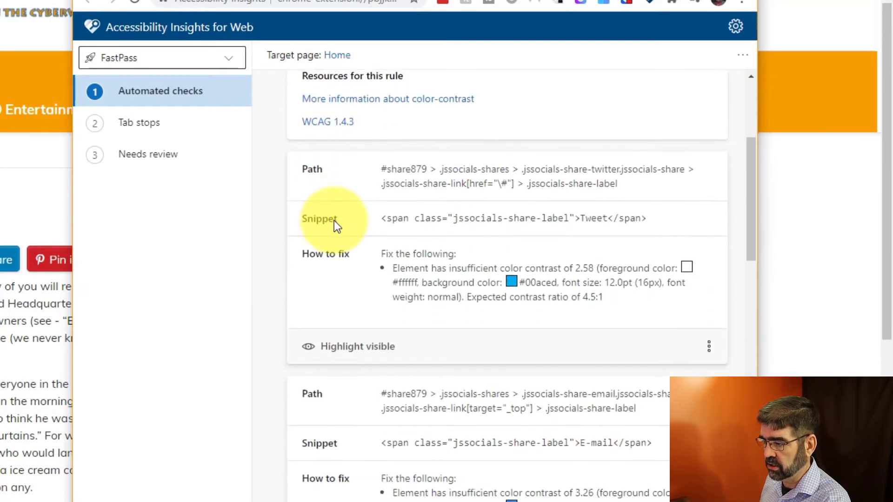
scroll(335, 222, down, 10)
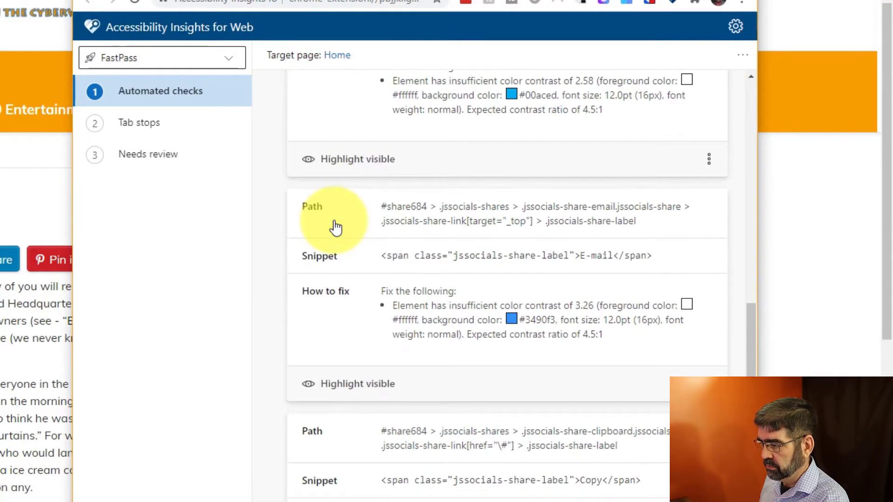
scroll(336, 228, down, 3)
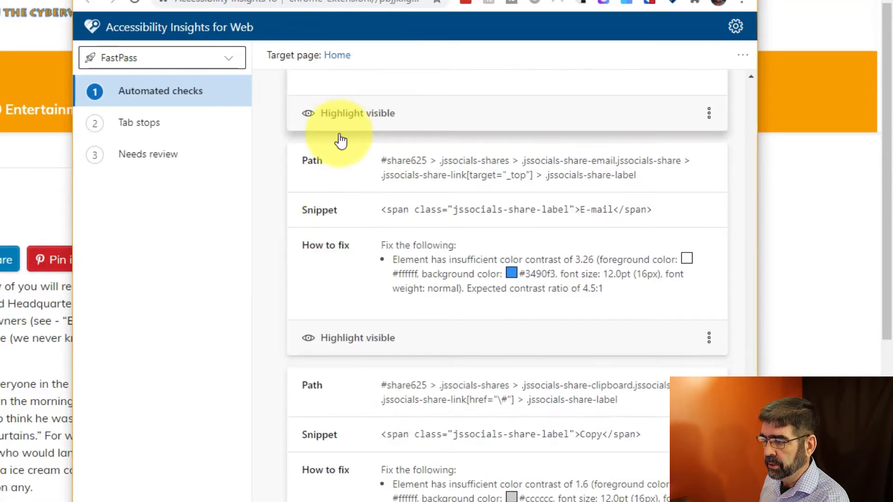
scroll(349, 139, down, 3)
scroll(279, 249, up, 20)
Collapse color-contrast, expand the 4 definition-list failures, and return to the cybersalt Home tab
click(278, 315)
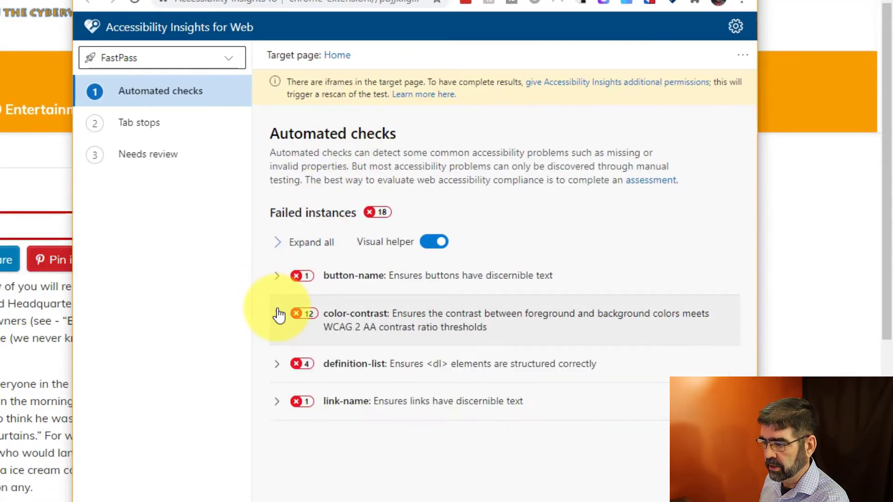
click(279, 365)
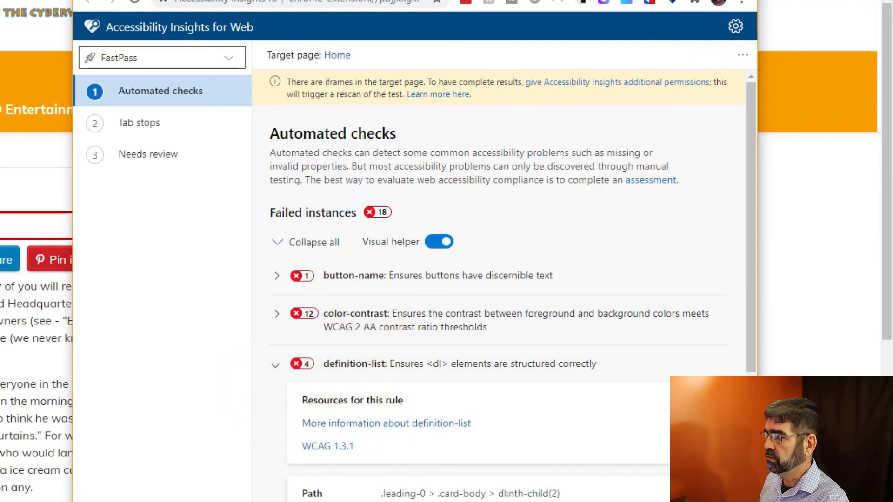
key(alt+Tab)
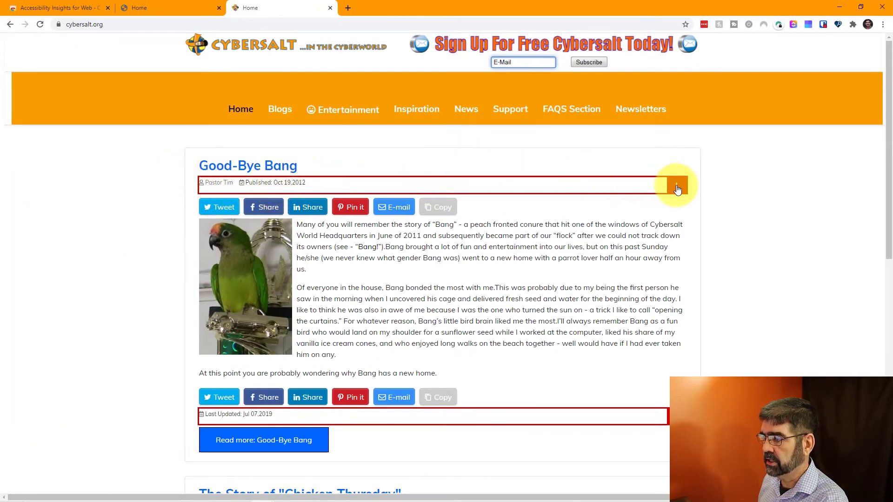
View and close the definition-list failure details on Home, then go to the Entertainment page
click(677, 187)
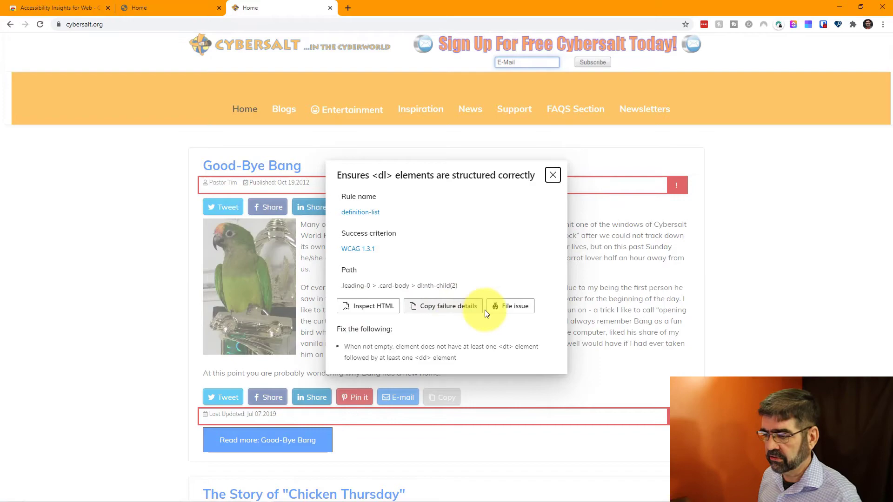
click(551, 174)
scroll(535, 265, down, 5)
scroll(534, 265, up, 5)
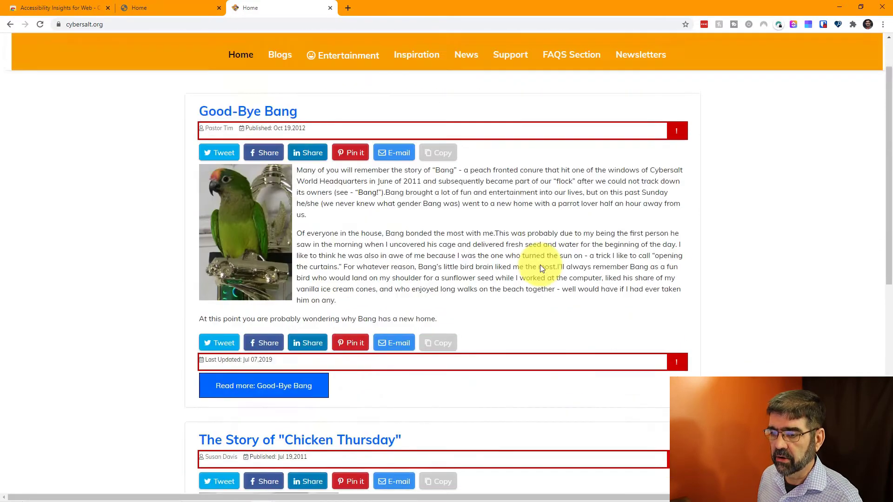
click(355, 115)
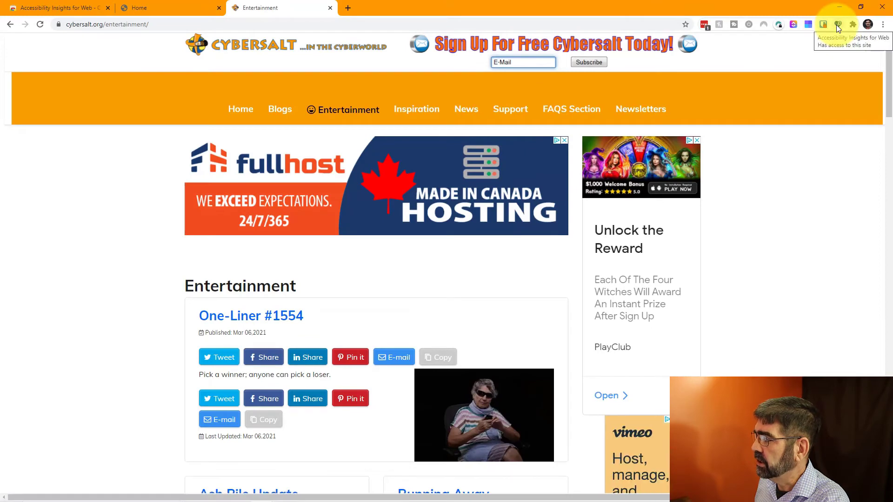
Run FastPass on the Entertainment page and minimize the results to reveal its 45 failure highlights
click(836, 25)
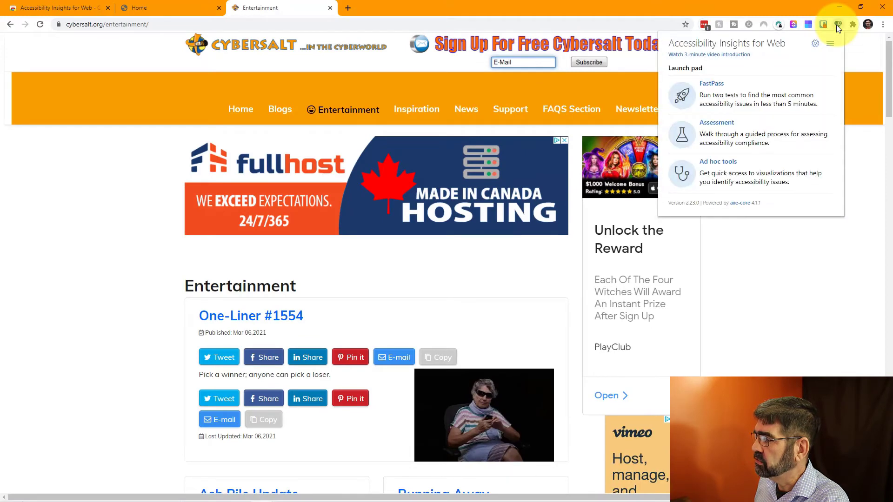
click(709, 85)
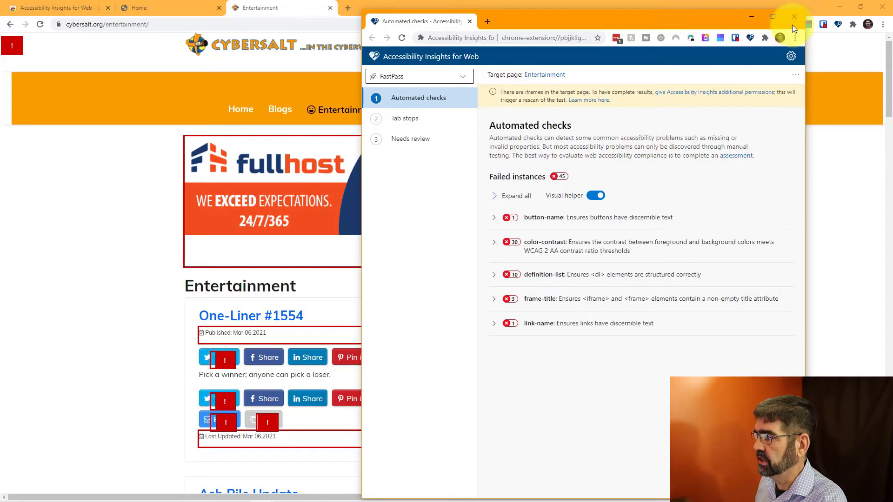
click(750, 16)
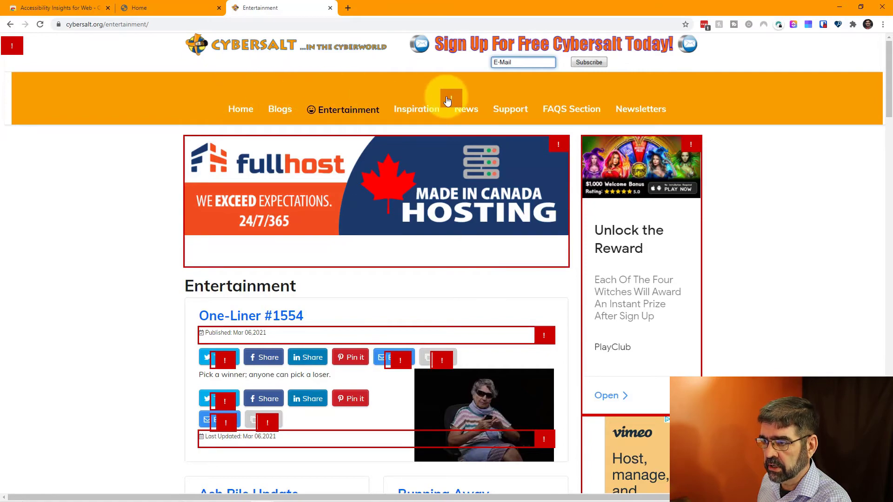
click(447, 101)
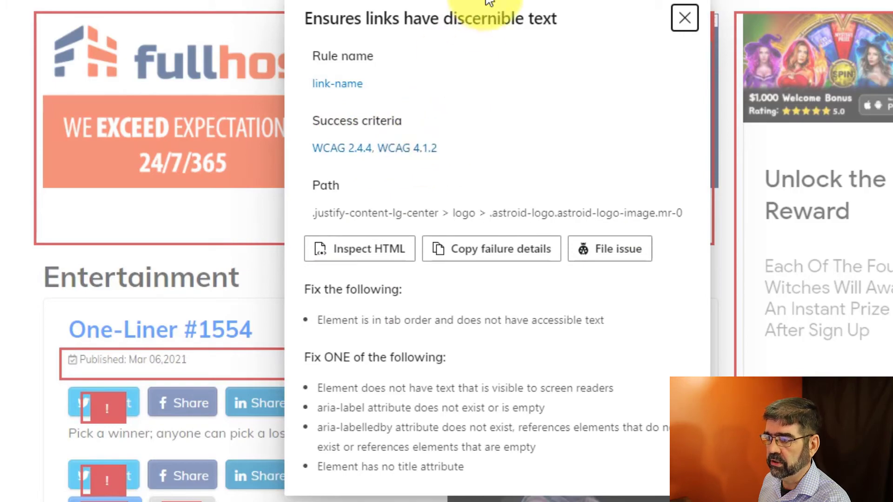
click(684, 17)
scroll(588, 72, down, 5)
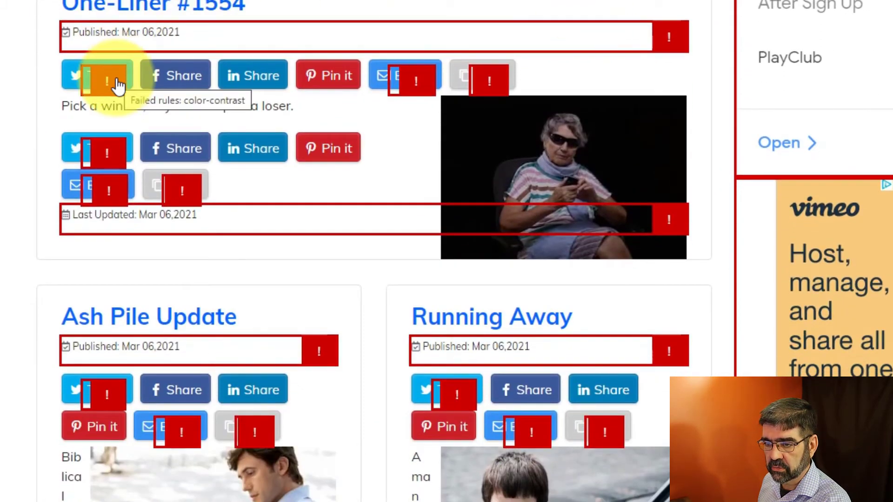
click(118, 84)
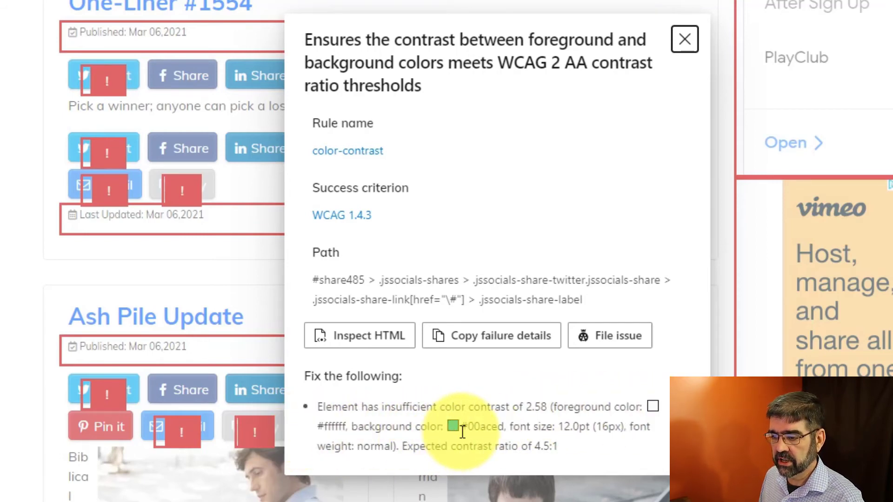
click(684, 39)
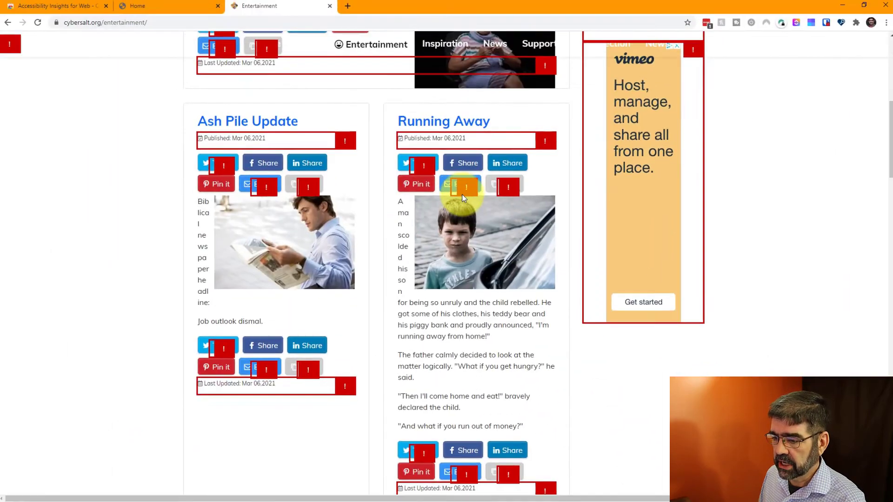
scroll(462, 194, down, 3)
scroll(389, 295, down, 6)
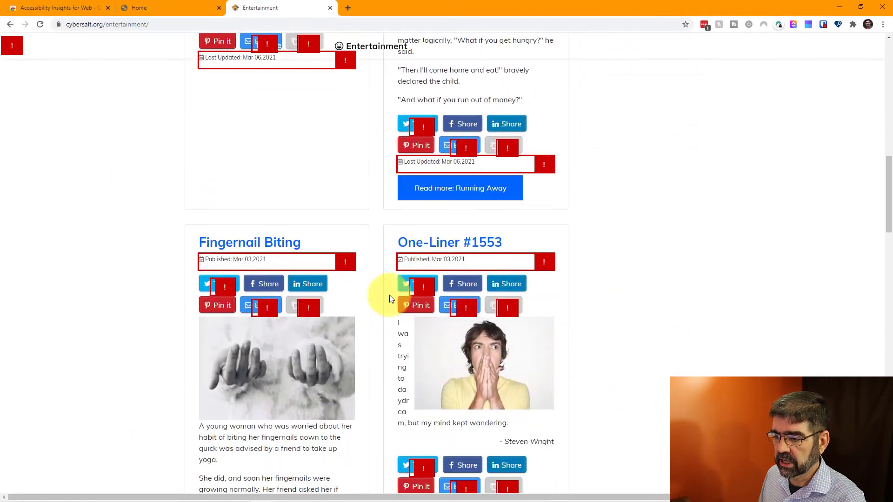
scroll(389, 295, up, 15)
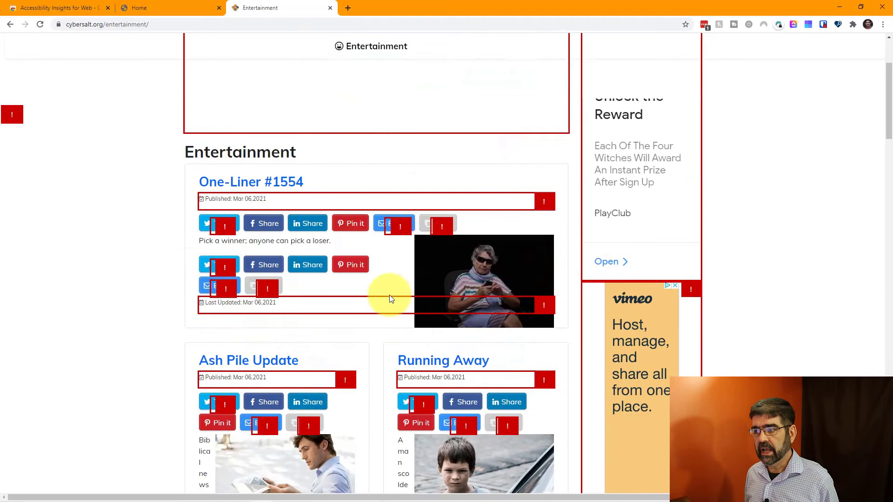